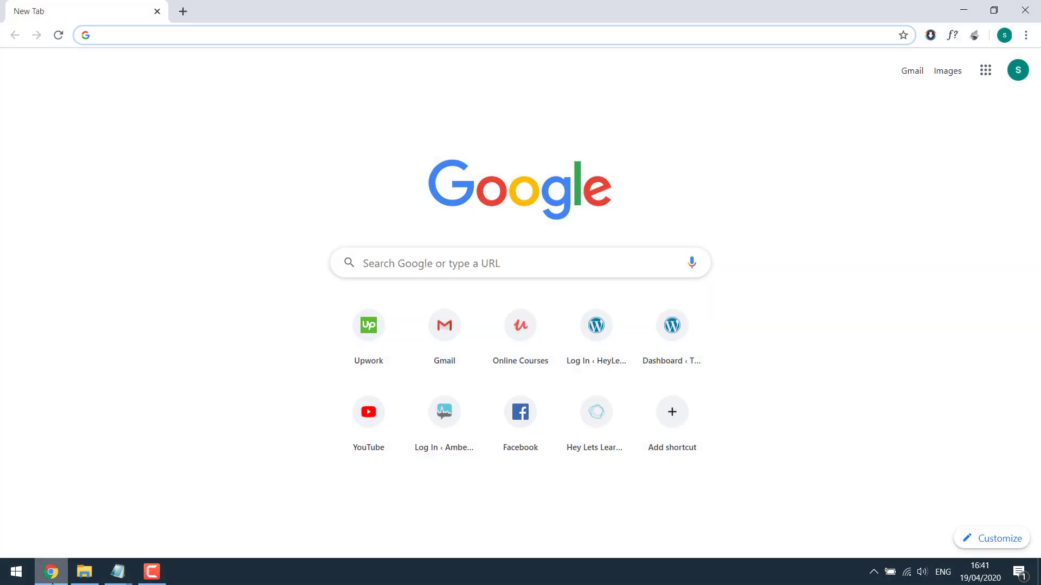
# Log in to the cPanel account with the account username and pasted password
pyautogui.write('d')
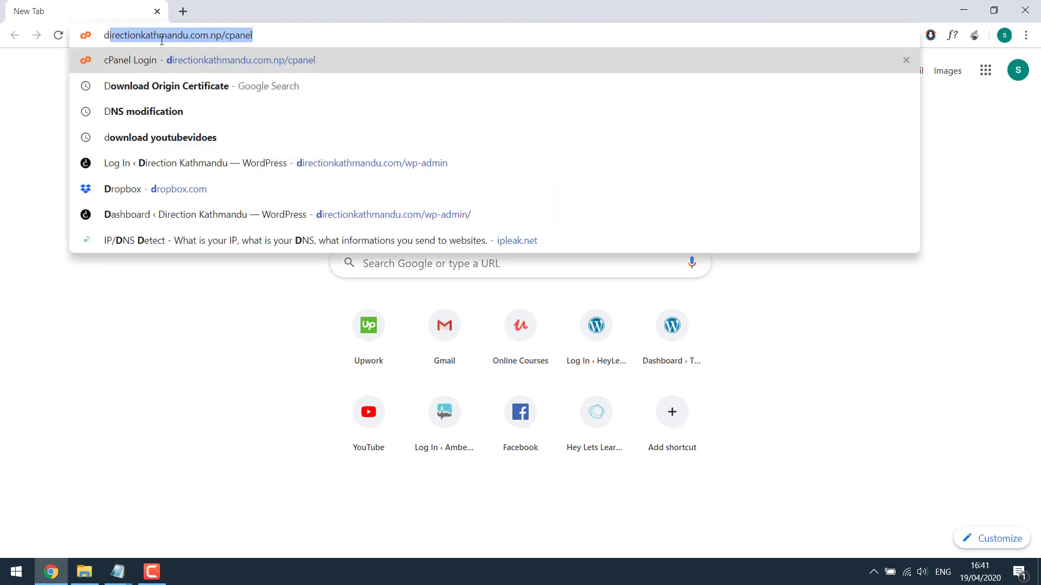
pyautogui.press('Return')
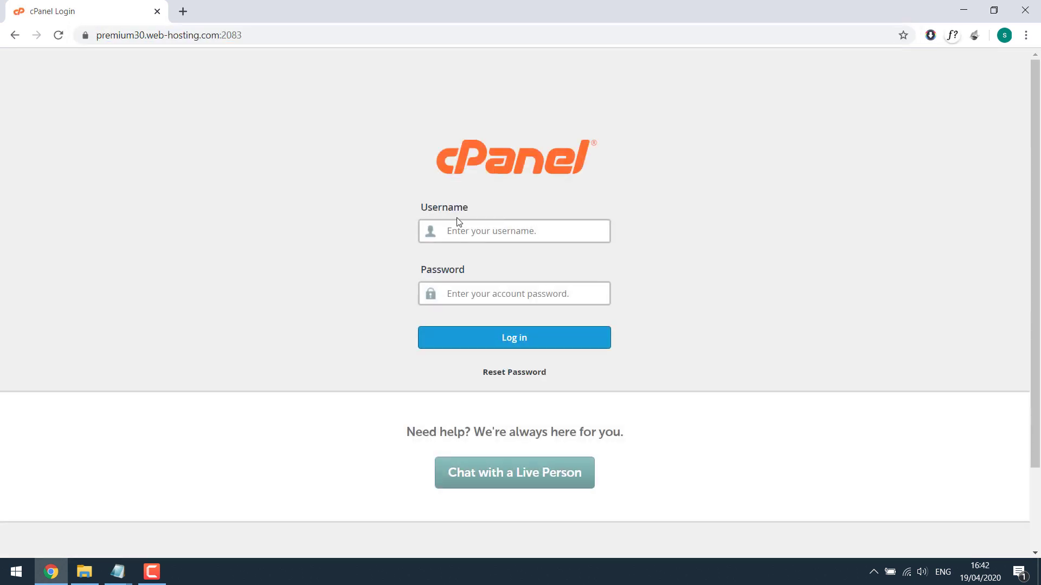
pyautogui.write('direzzqu')
pyautogui.click(455, 291)
pyautogui.hotkey('ctrl', 'v')
pyautogui.click(521, 347)
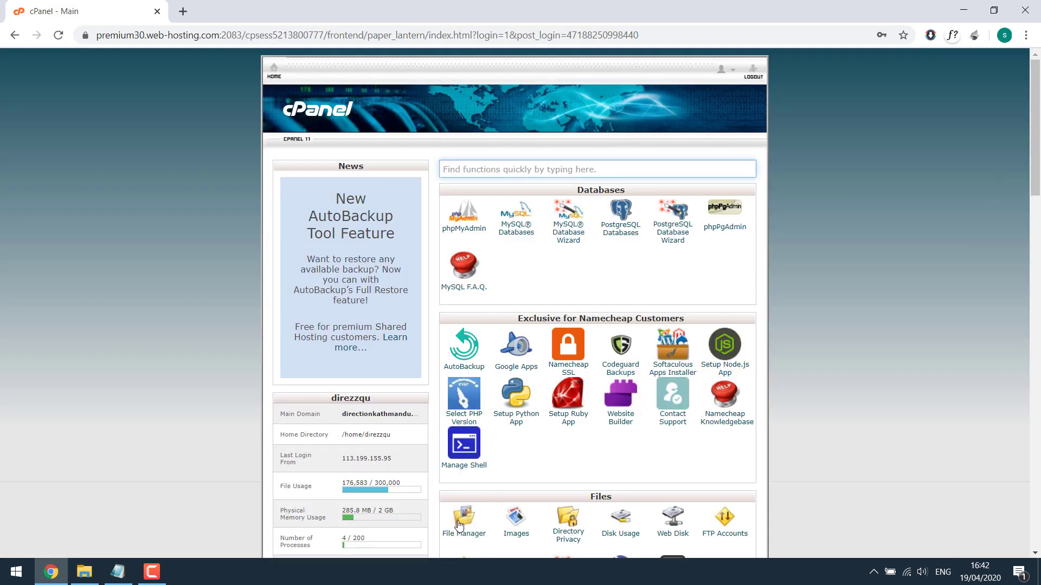
# Find File Manager on the dashboard and open the public_html folder in it
pyautogui.hotkey('ctrl', 'f')
pyautogui.write('f')
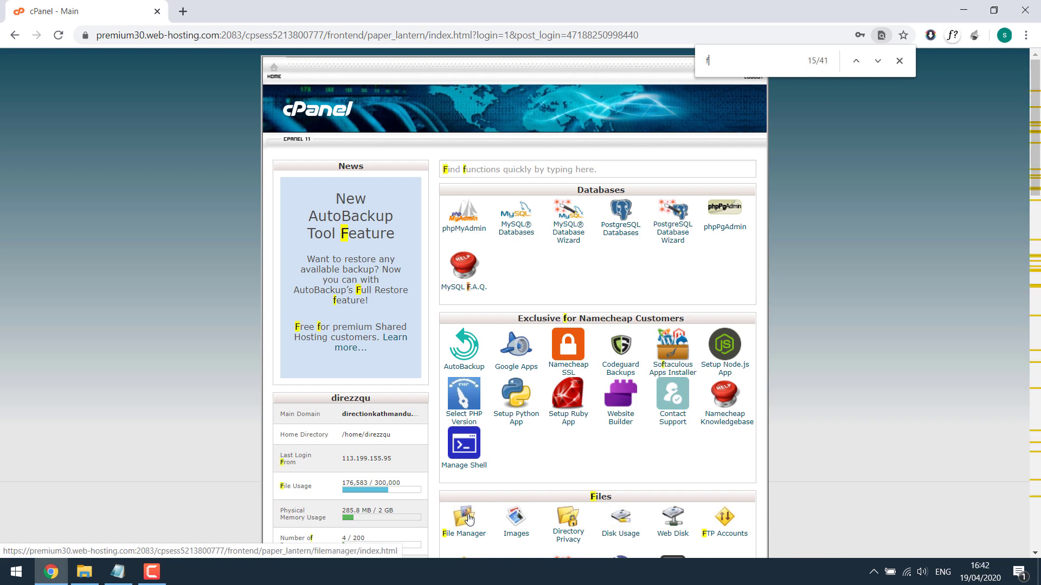
pyautogui.write('ile man')
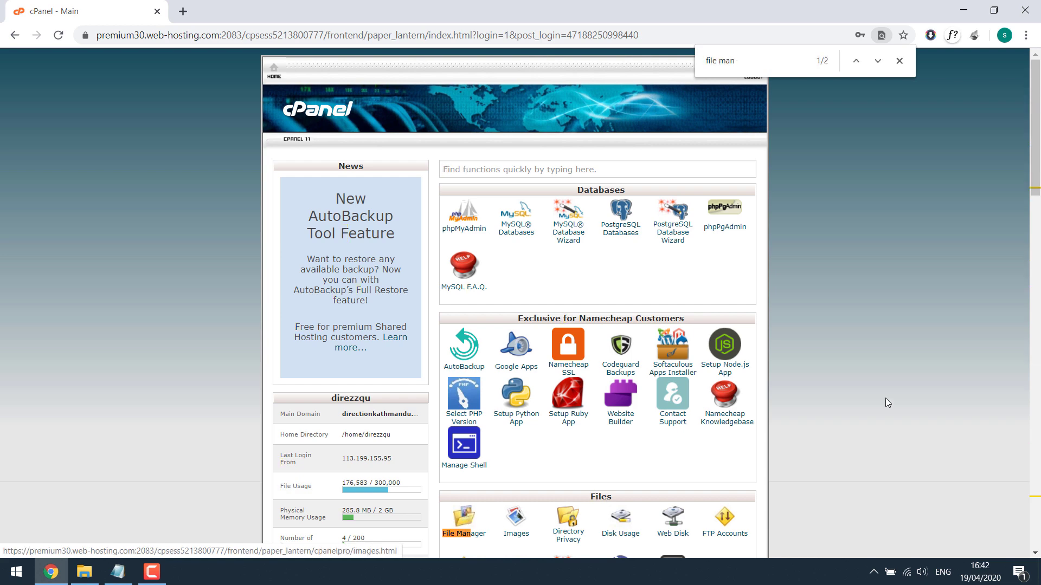
pyautogui.click(462, 522)
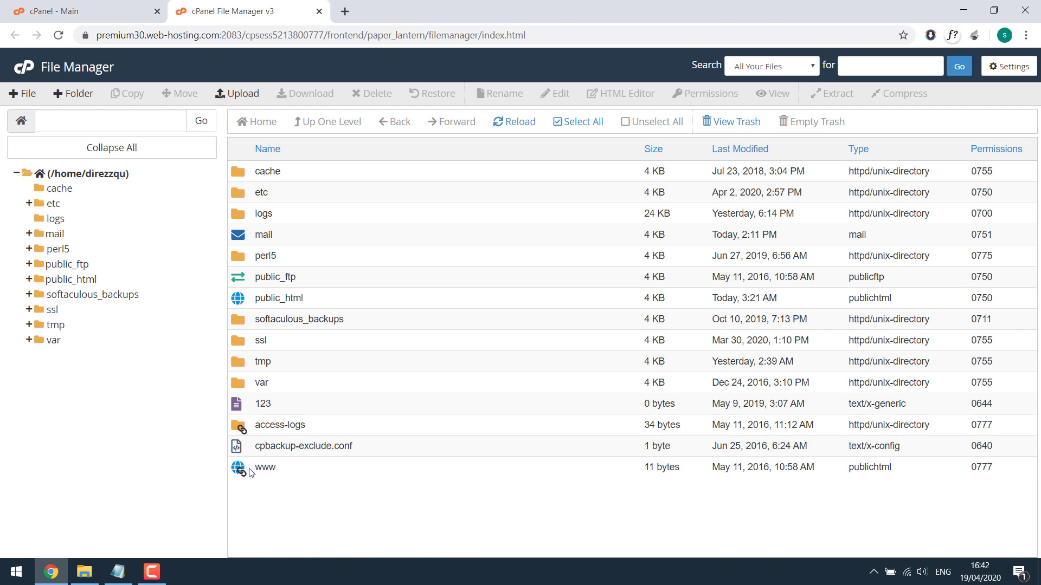
pyautogui.doubleClick(247, 299)
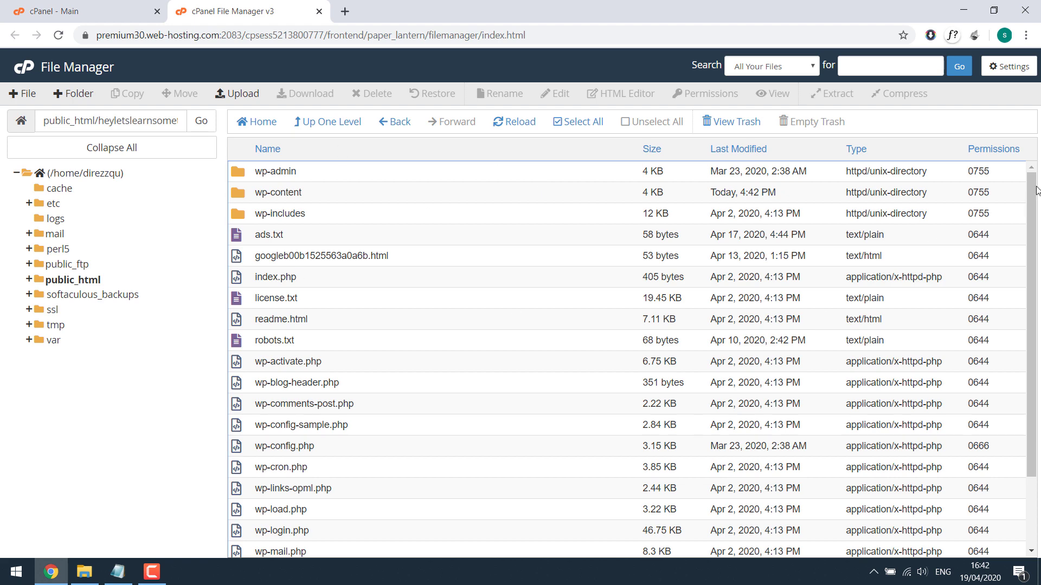
pyautogui.scroll(-2, 813, 227)
pyautogui.scroll(2, 561, 235)
# Launch Notepad and paste in the code <?php phpinfo(); ?>
pyautogui.click(16, 572)
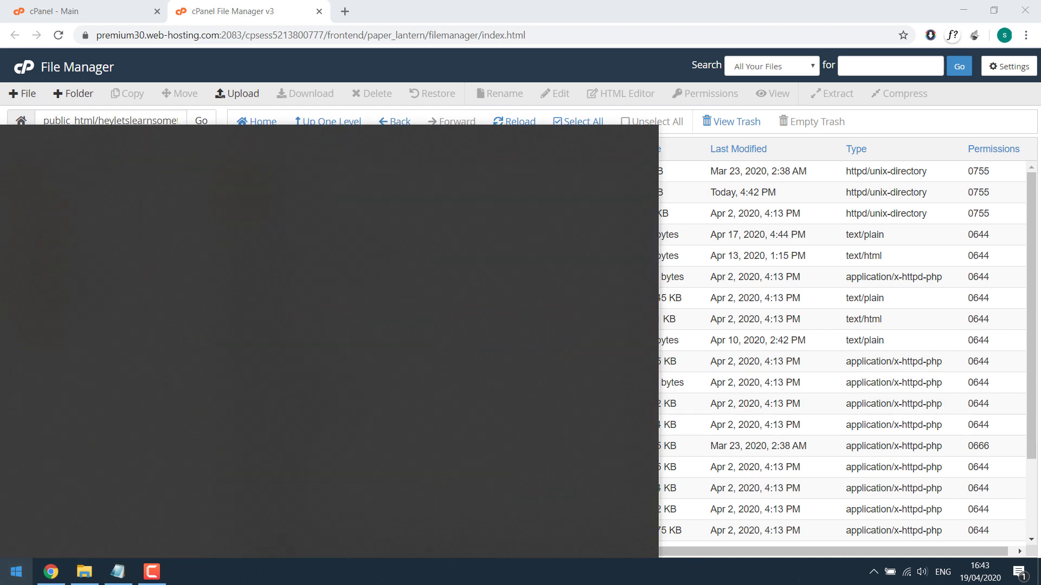
pyautogui.write('notead')
pyautogui.press('Return')
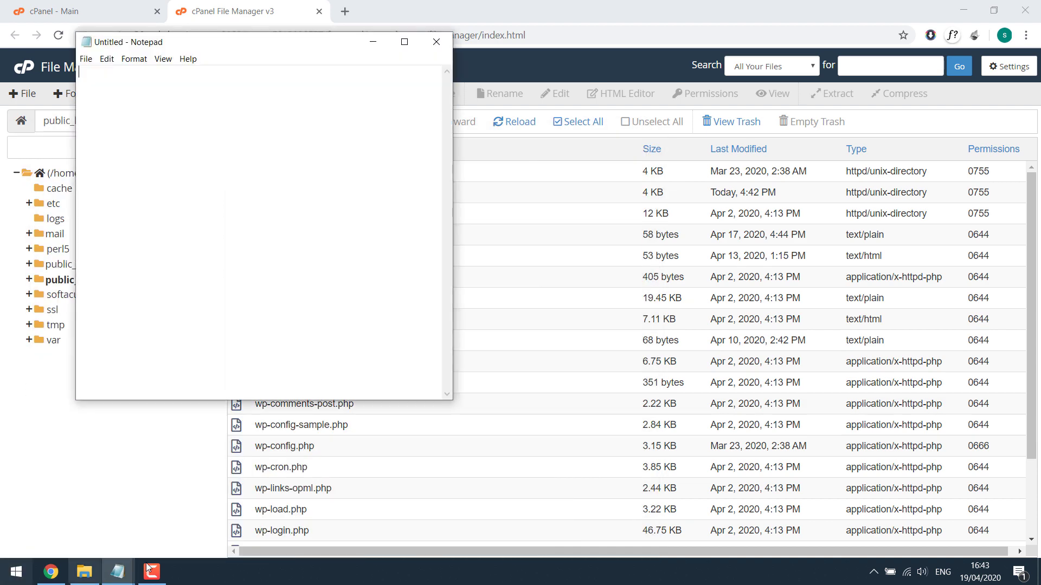
pyautogui.write('>?')
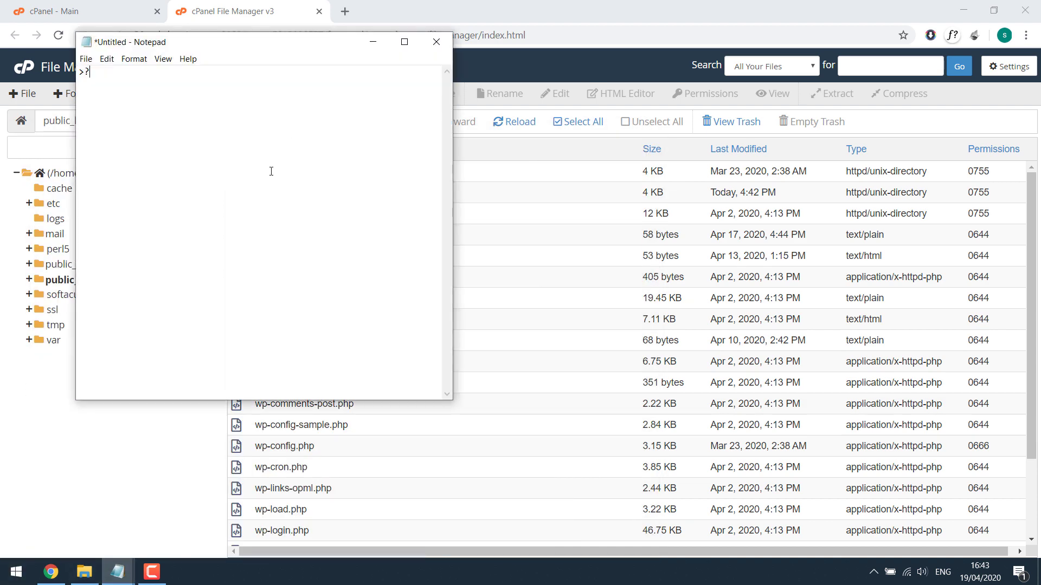
pyautogui.write('<?php phpinfo(); ?>')
# Save the note as phpinfo on the Desktop
pyautogui.click(85, 58)
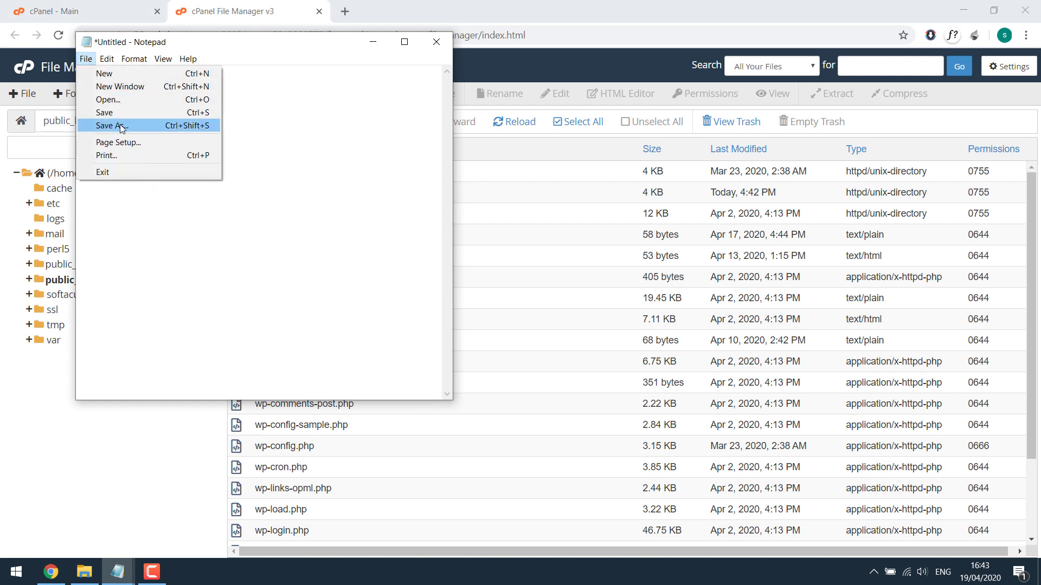
pyautogui.click(103, 124)
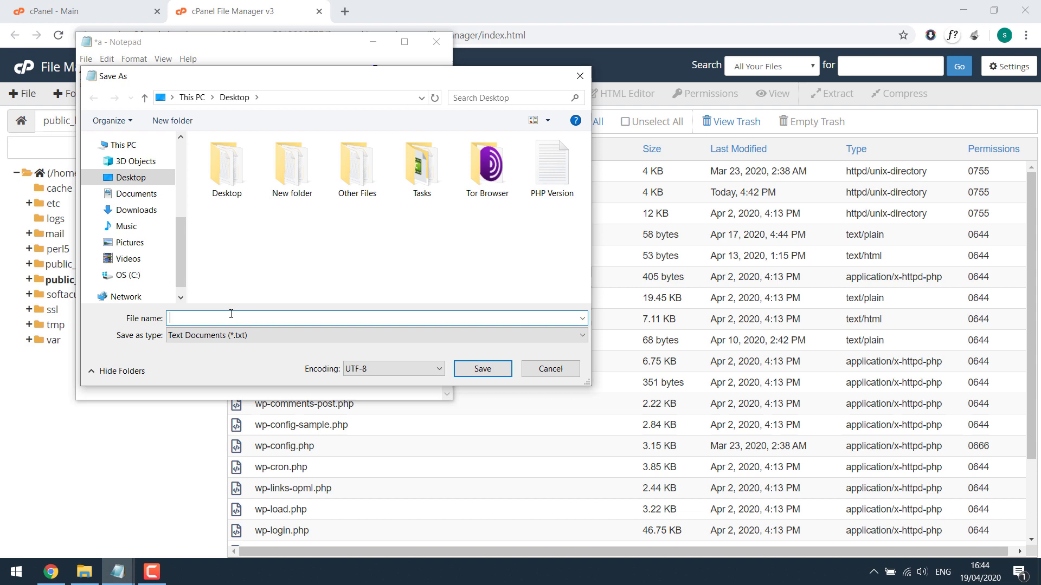
pyautogui.write('phpinfo')
pyautogui.press('Return')
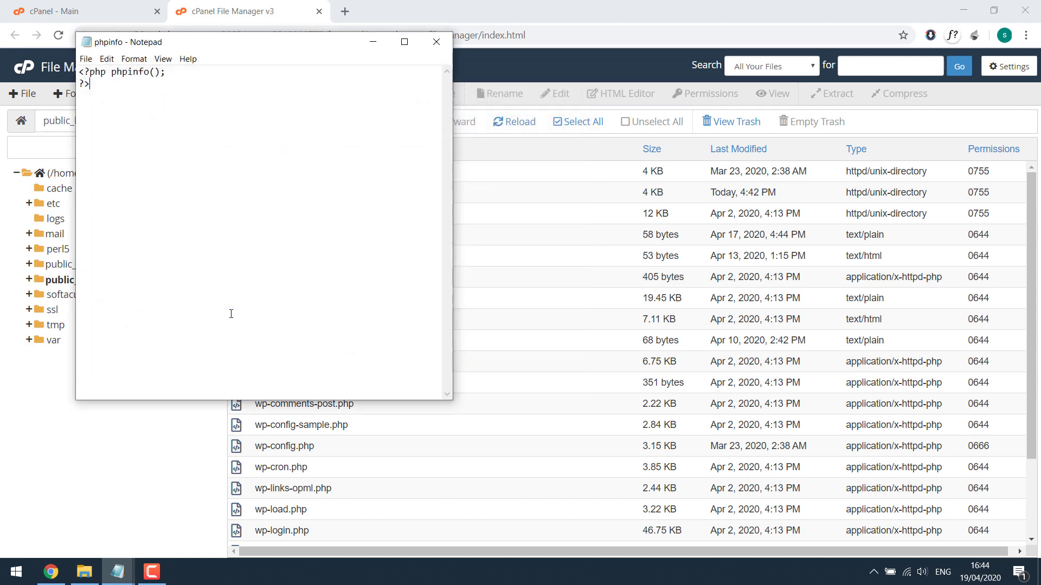
# Upload phpinfo from the Desktop to the site folder and refresh to show phpinfo.txt
pyautogui.click(540, 5)
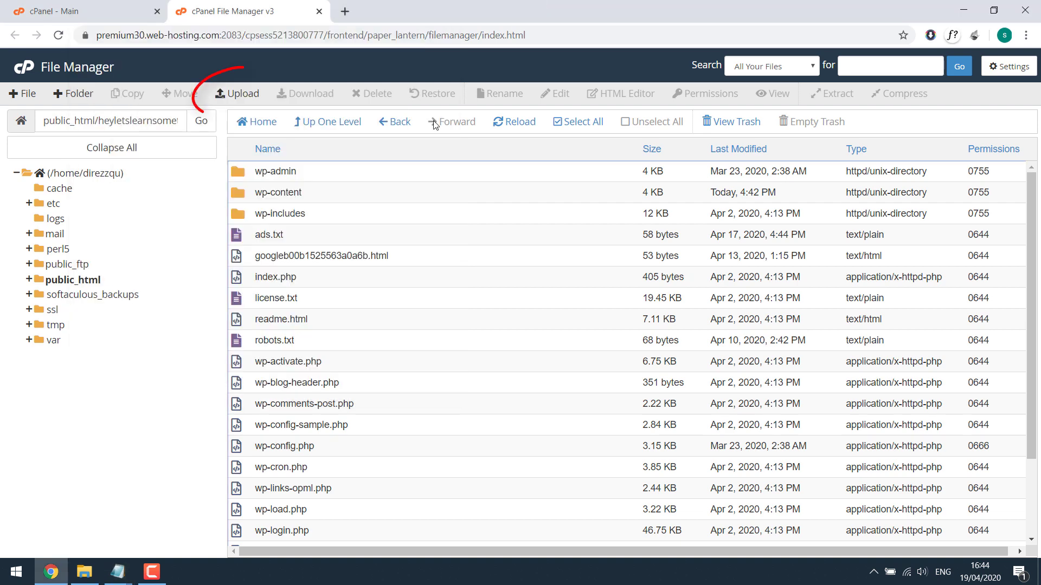
pyautogui.click(239, 96)
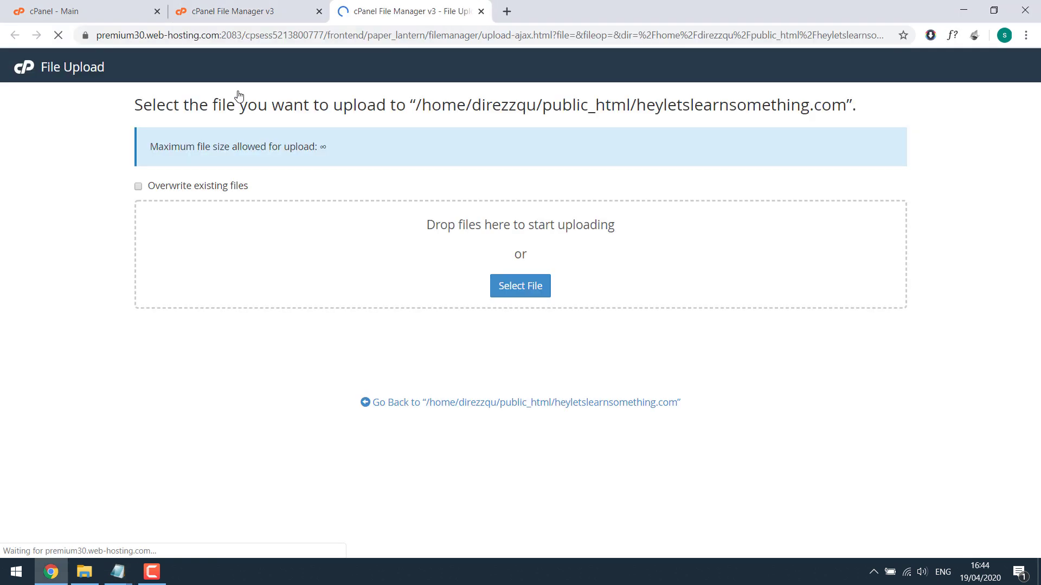
pyautogui.click(523, 291)
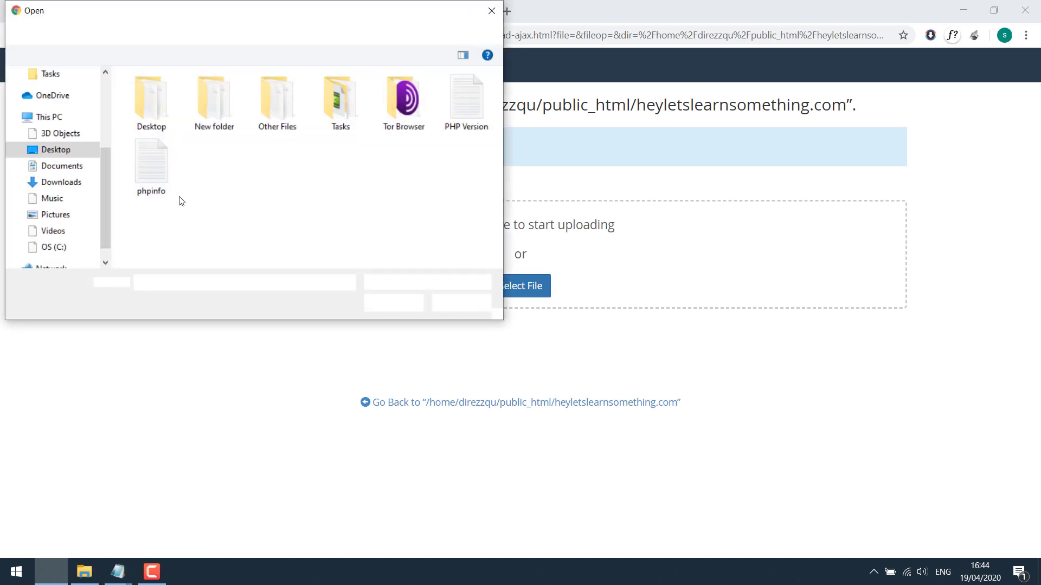
pyautogui.click(155, 174)
pyautogui.click(406, 307)
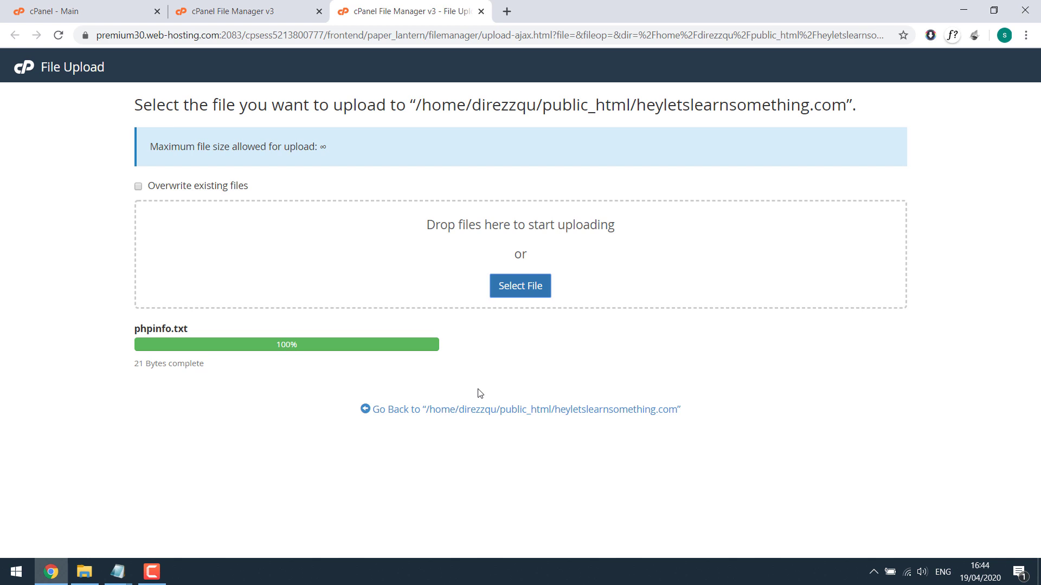
pyautogui.click(517, 410)
pyautogui.click(519, 123)
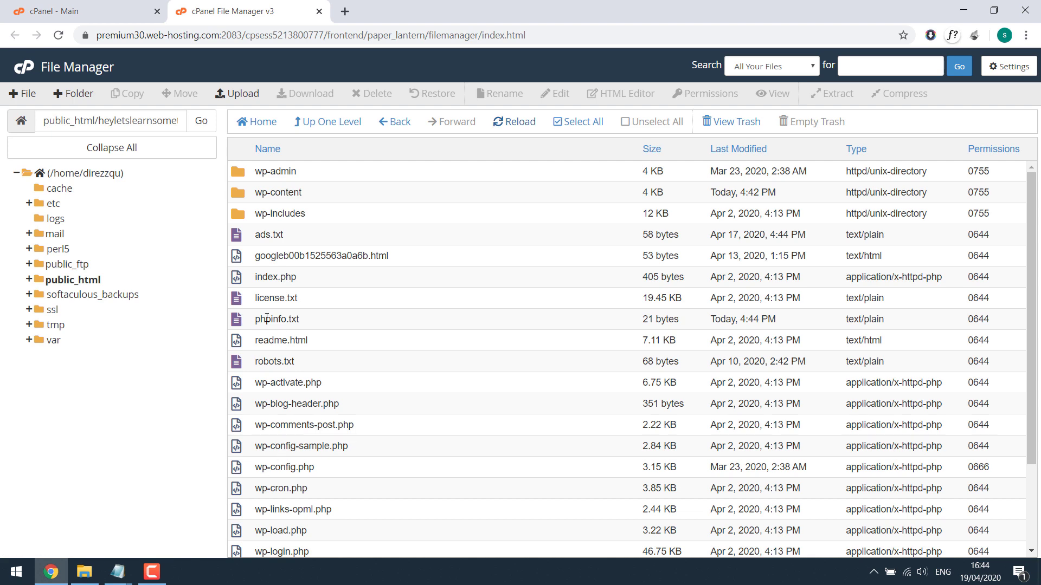
# Rename phpinfo.txt to phpinfo.php by replacing the txt extension with php
pyautogui.rightClick(284, 320)
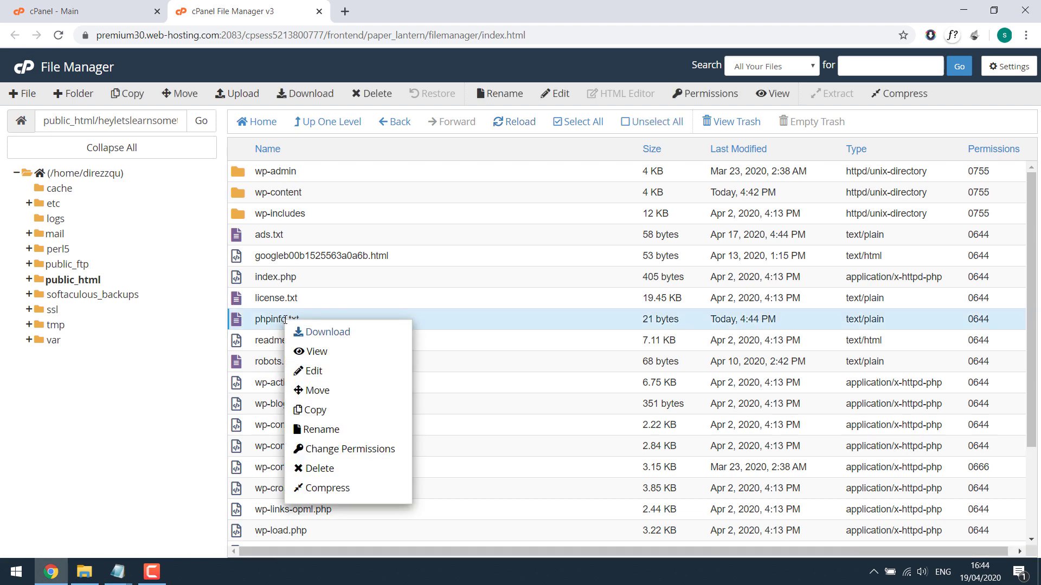
pyautogui.click(311, 430)
pyautogui.moveTo(413, 319); pyautogui.dragTo(446, 319)
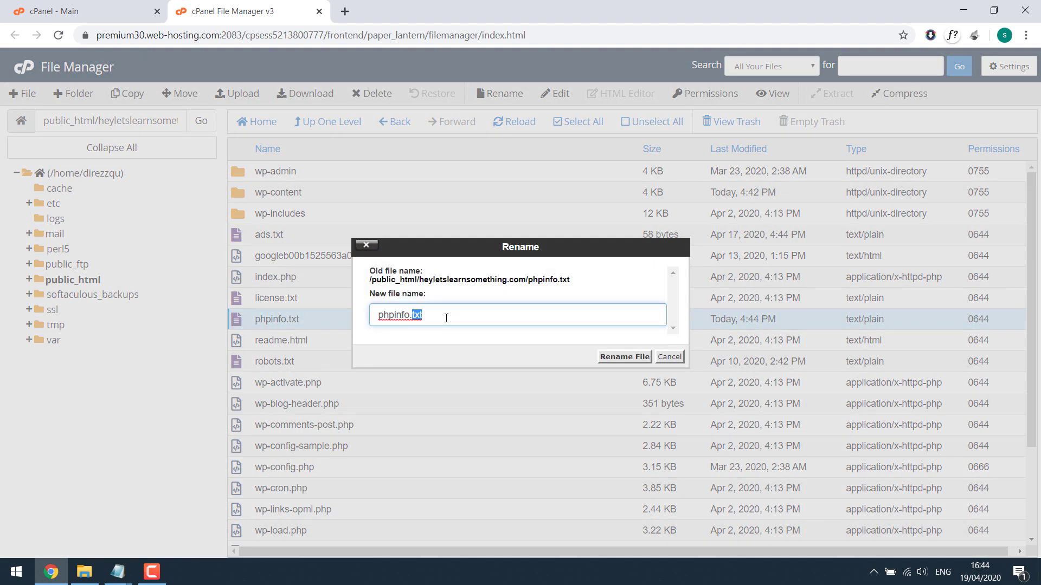
pyautogui.write('php')
pyautogui.press('Return')
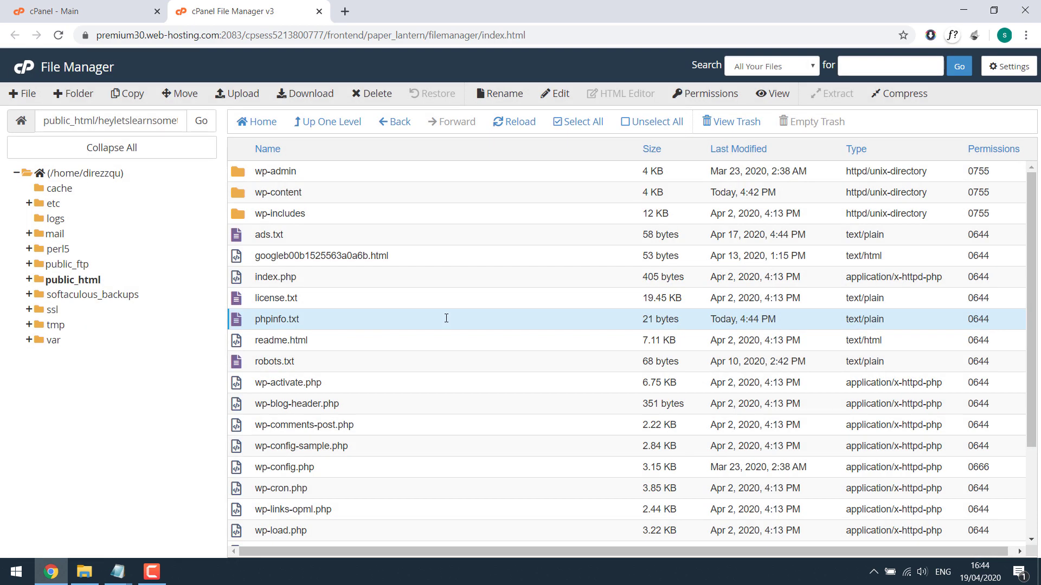
pyautogui.rightClick(307, 320)
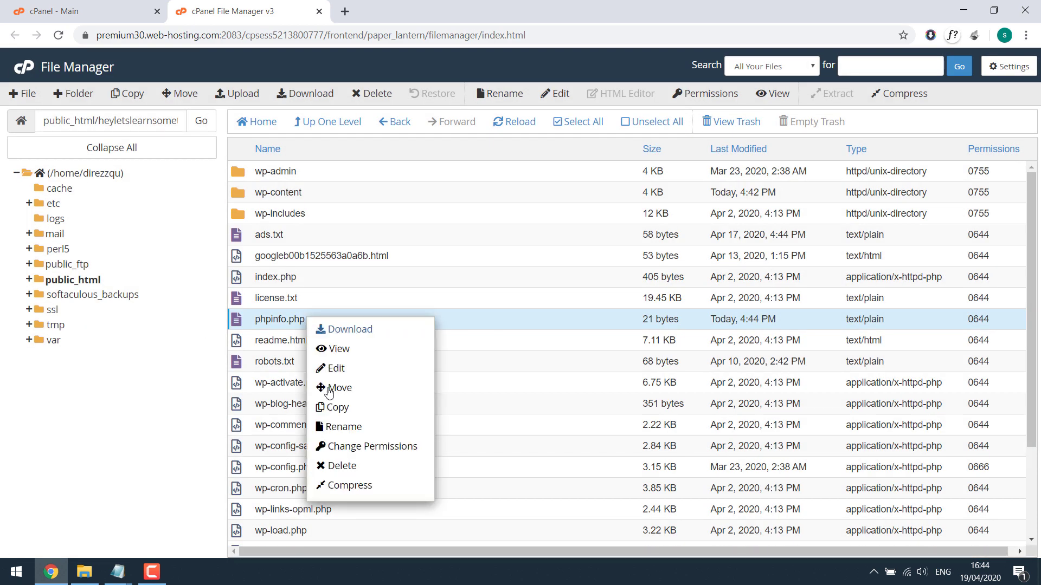
pyautogui.click(336, 427)
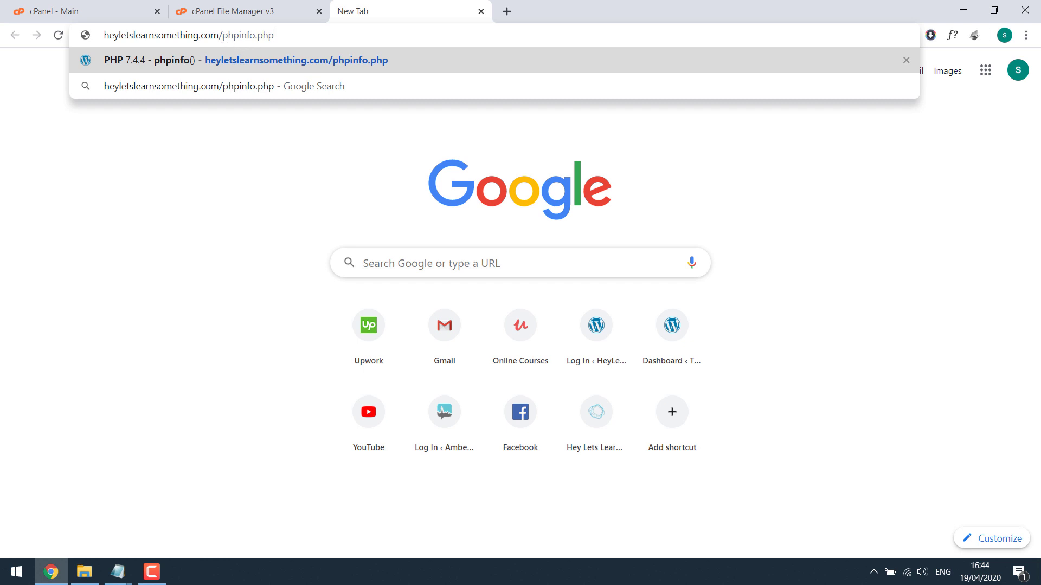
# Load heyletslearnsomething.com/phpinfo.php and confirm it reports PHP Version 7.4.4
pyautogui.moveTo(224, 38); pyautogui.dragTo(275, 36)
pyautogui.click(277, 36)
pyautogui.press('Return')
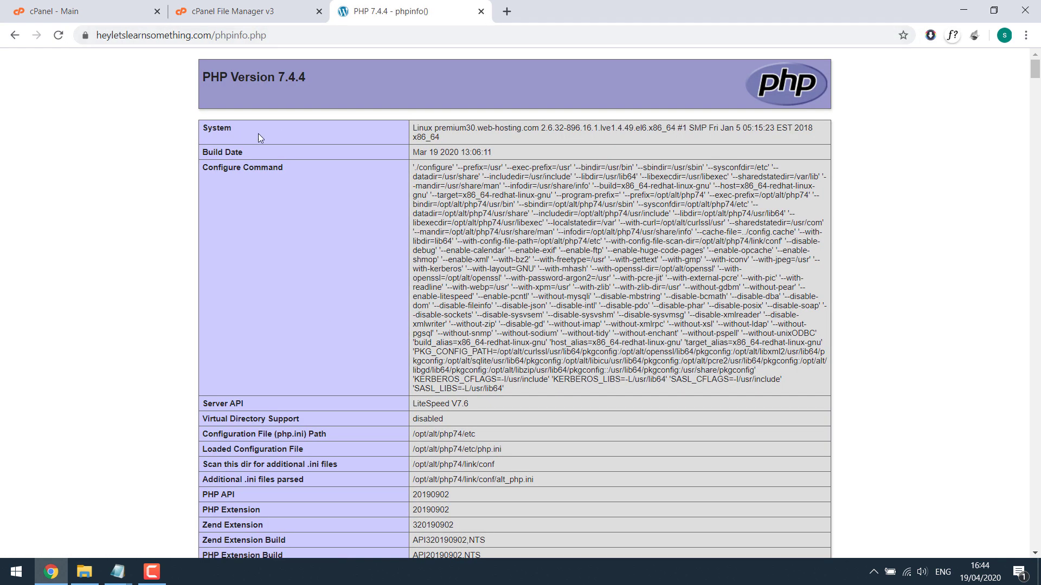
pyautogui.doubleClick(293, 74)
pyautogui.click(255, 6)
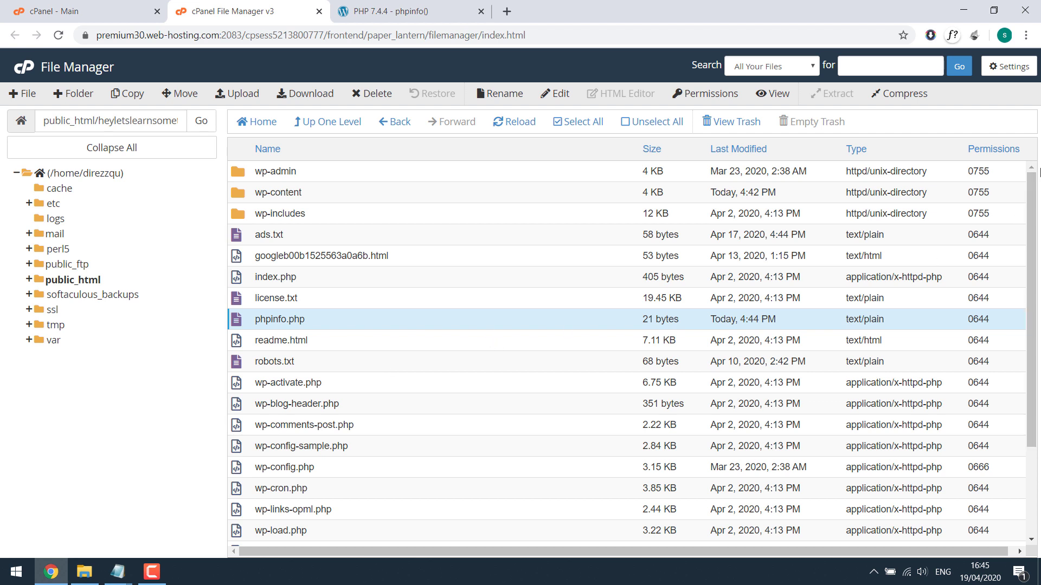
# Turn on showing hidden dotfiles in the File Manager preferences
pyautogui.click(553, 256)
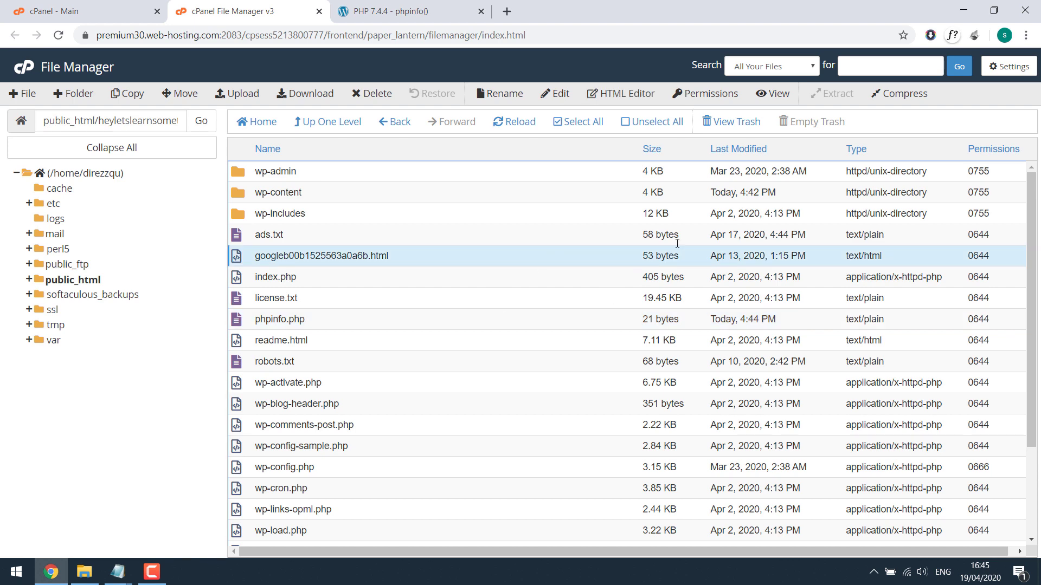
pyautogui.click(1009, 67)
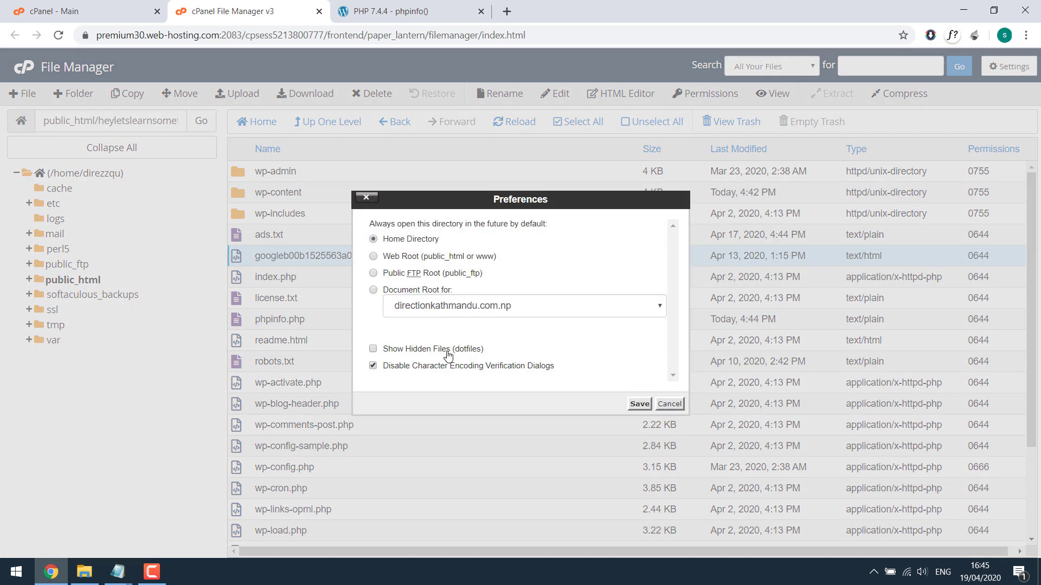
pyautogui.click(373, 349)
pyautogui.click(638, 404)
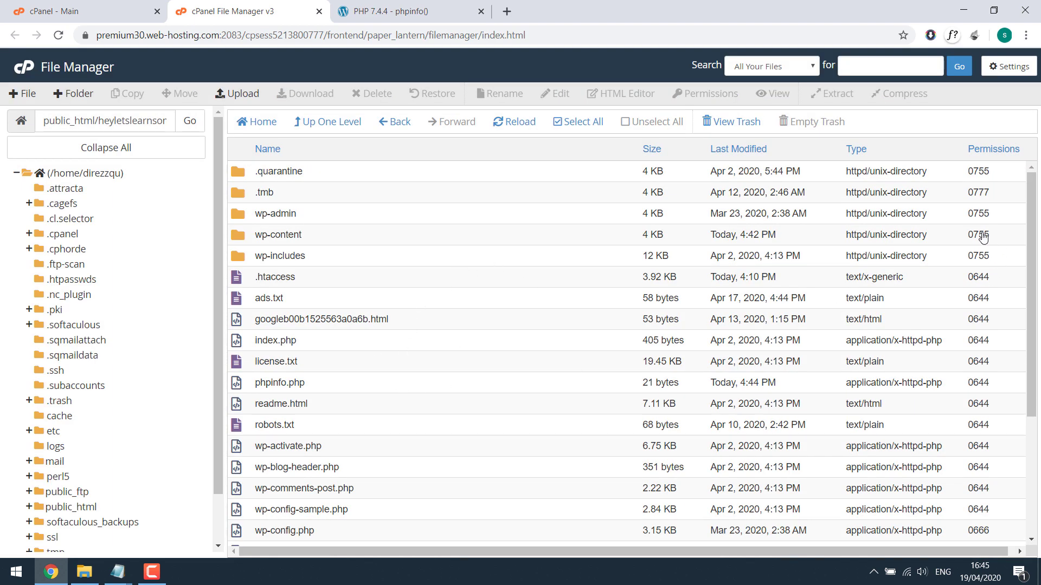
# Open .htaccess in the code editor and add blank lines above the WpFastestCache block
pyautogui.click(240, 280)
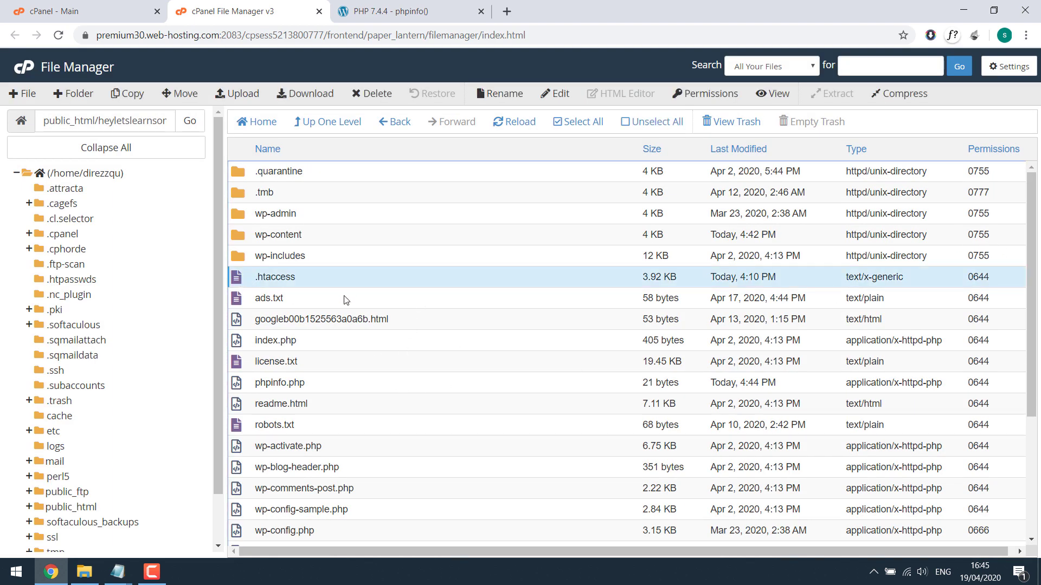
pyautogui.rightClick(277, 280)
pyautogui.click(305, 333)
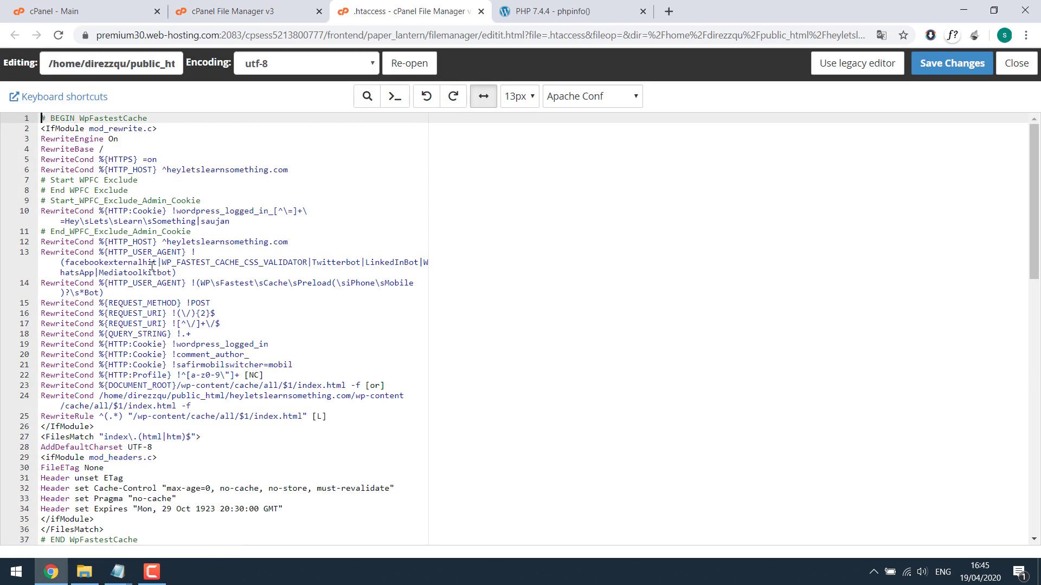
pyautogui.press('Return')
pyautogui.press('Return')
pyautogui.click(50, 121)
pyautogui.press('Return')
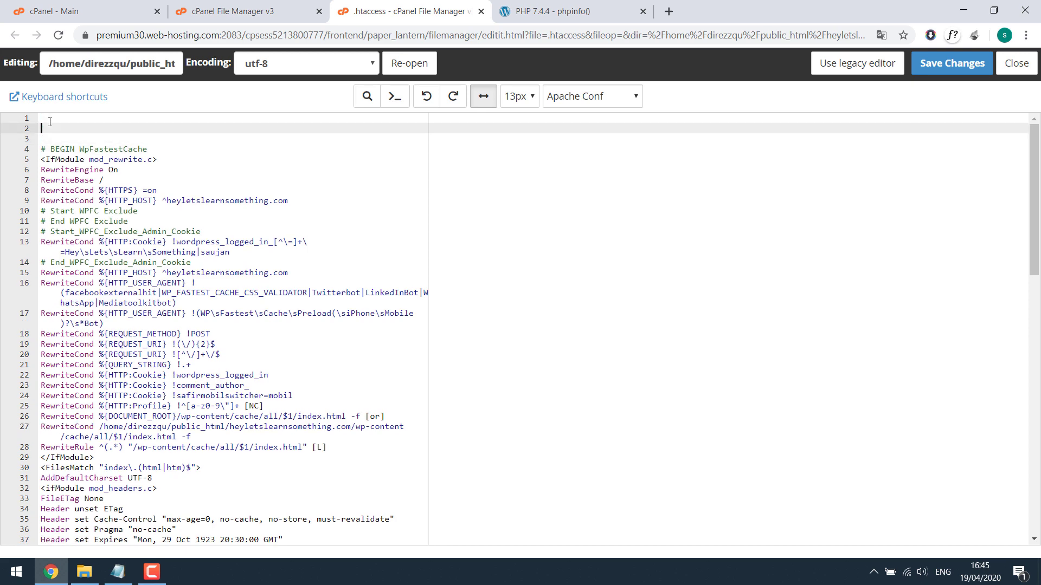
pyautogui.press('Return')
pyautogui.press('Up')
pyautogui.press('Up')
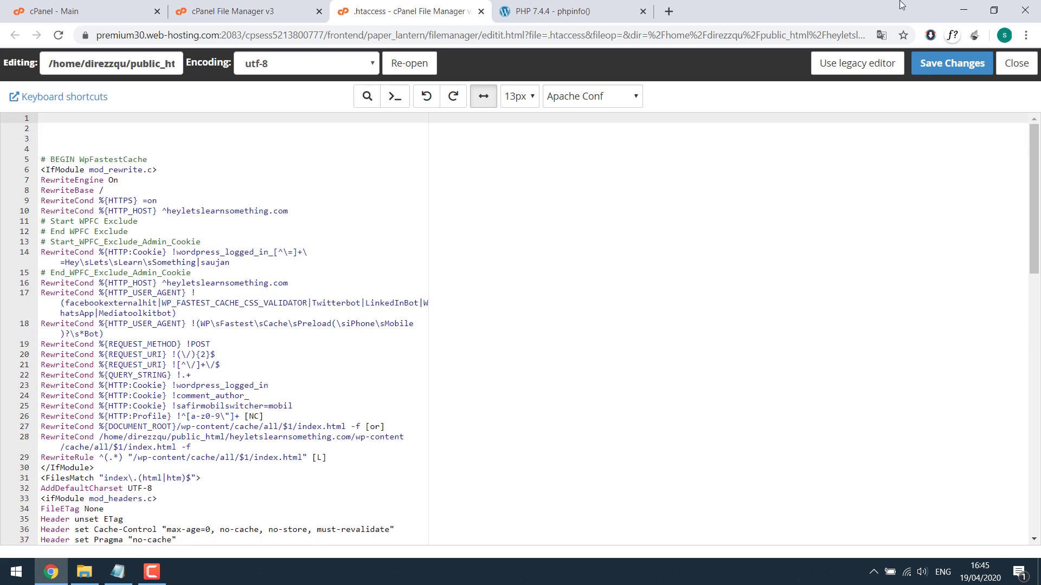
pyautogui.click(963, 10)
# Open the PHP Version note and copy its three-line FilesMatch SetHandler block
pyautogui.doubleClick(40, 499)
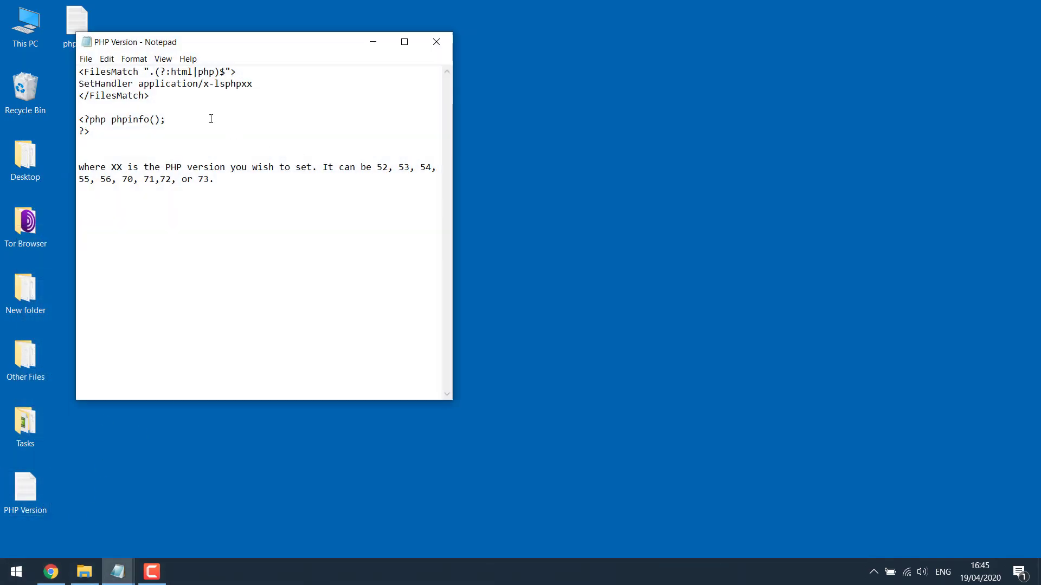
pyautogui.moveTo(158, 99); pyautogui.dragTo(72, 65)
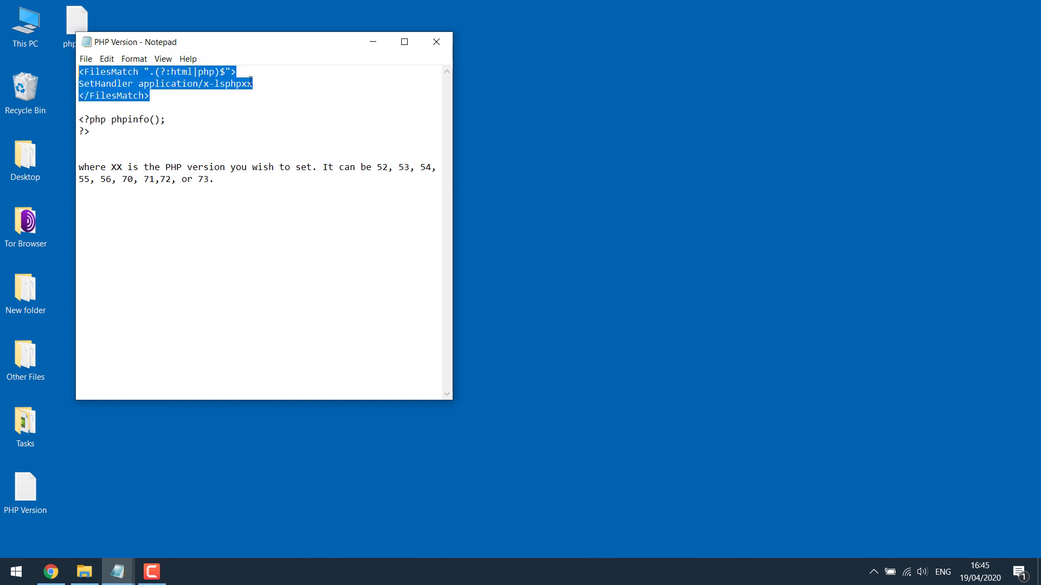
pyautogui.moveTo(241, 84); pyautogui.dragTo(253, 83)
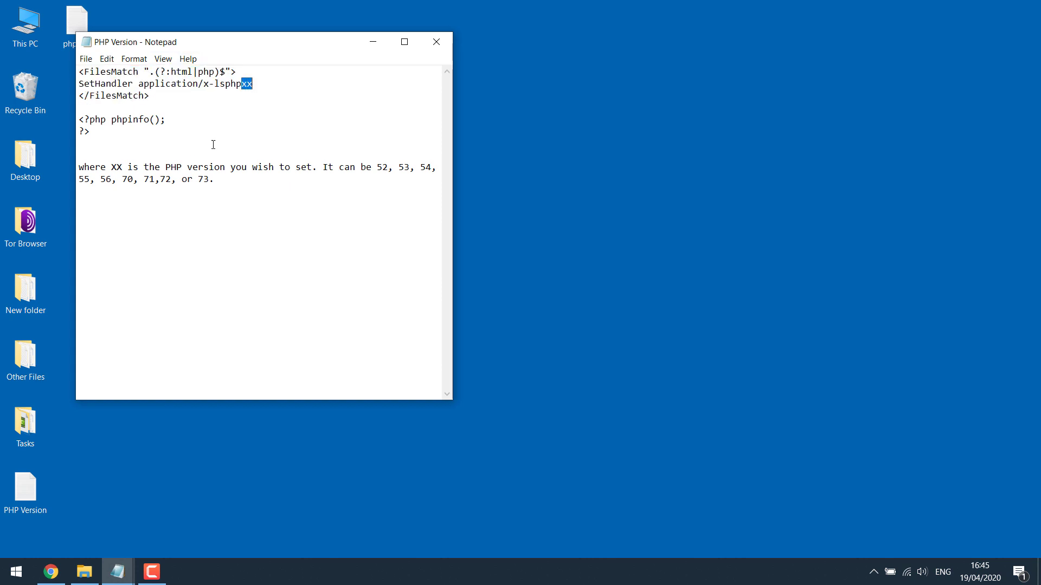
pyautogui.doubleClick(385, 169)
pyautogui.moveTo(403, 167); pyautogui.dragTo(410, 167)
pyautogui.moveTo(128, 179); pyautogui.dragTo(140, 180)
pyautogui.click(257, 186)
pyautogui.moveTo(159, 94); pyautogui.dragTo(65, 72)
pyautogui.hotkey('ctrl', 'c')
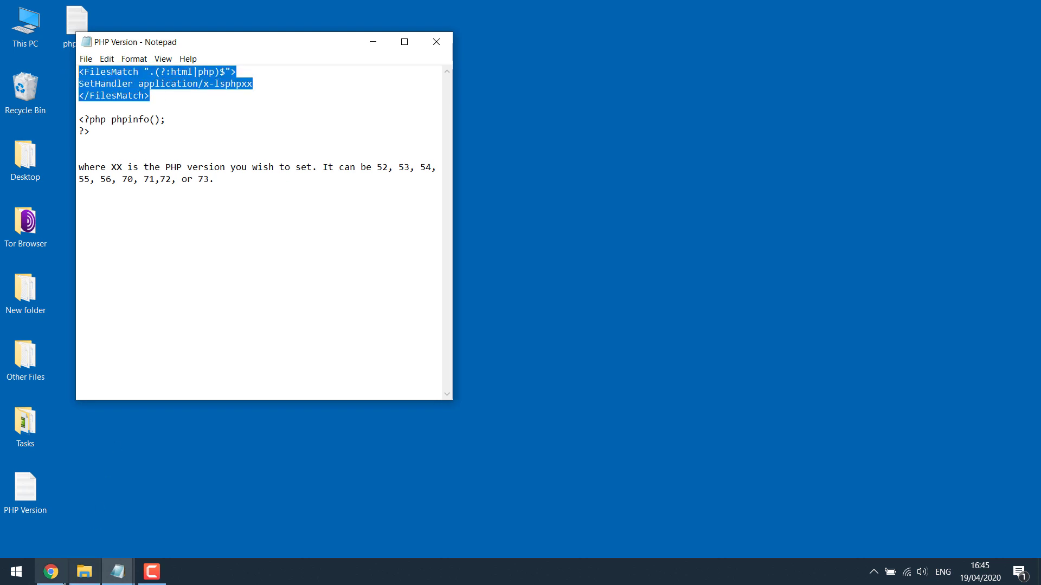
pyautogui.click(50, 572)
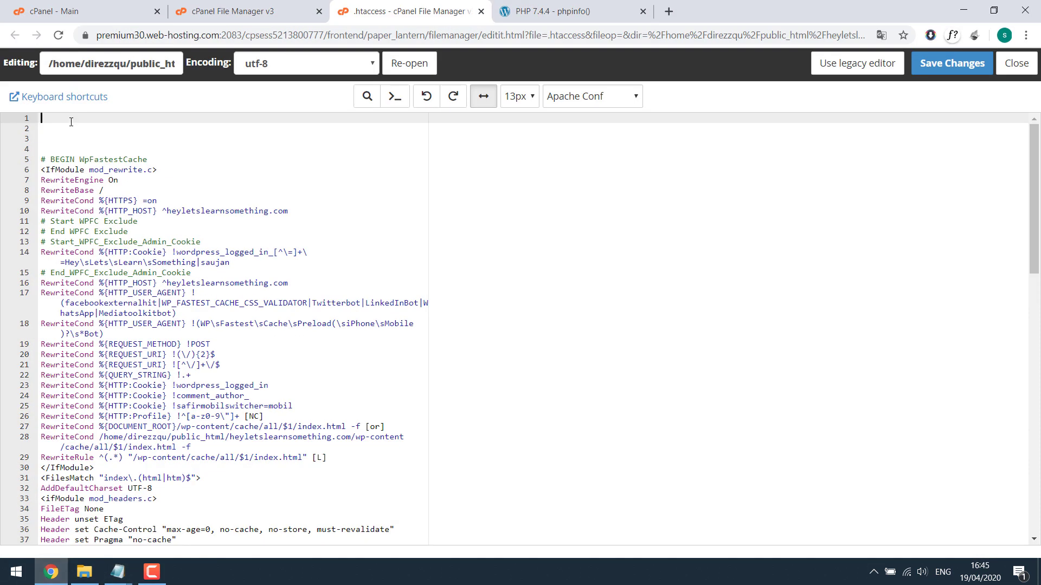
# Paste the FilesMatch block atop .htaccess, change xx to 70, and save
pyautogui.hotkey('ctrl', 'v')
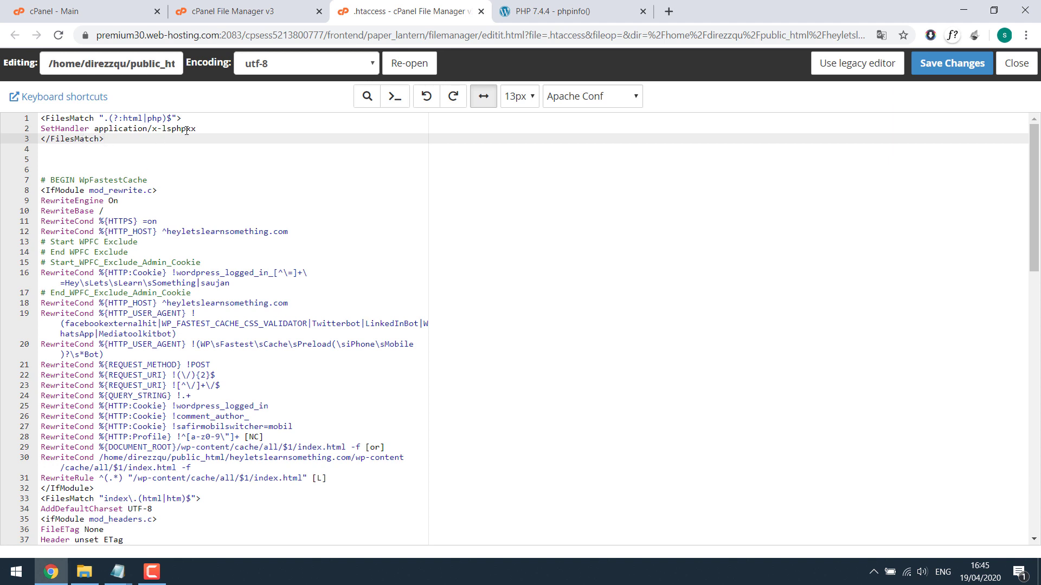
pyautogui.moveTo(187, 131); pyautogui.dragTo(196, 129)
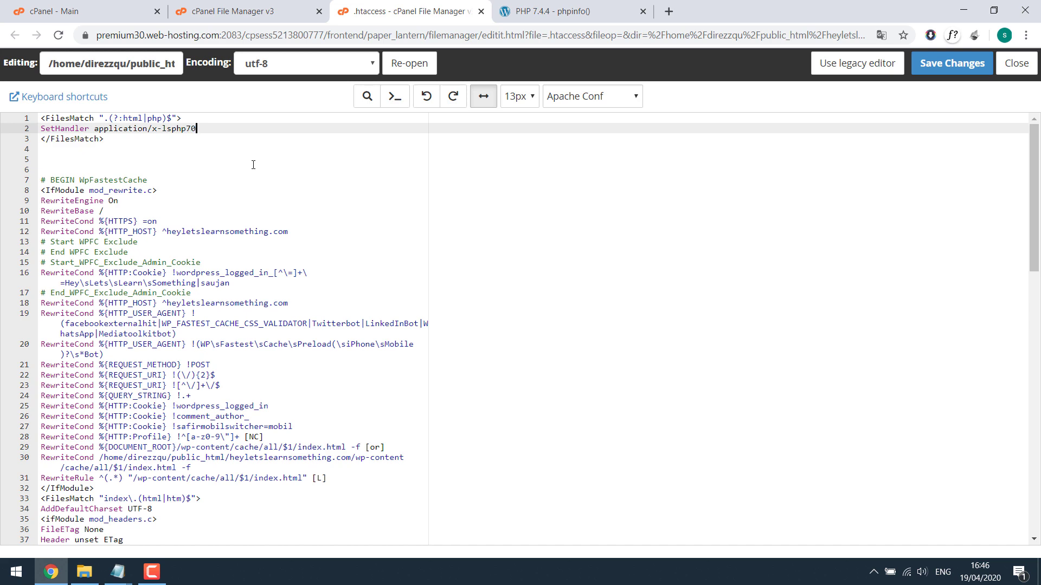
pyautogui.click(947, 64)
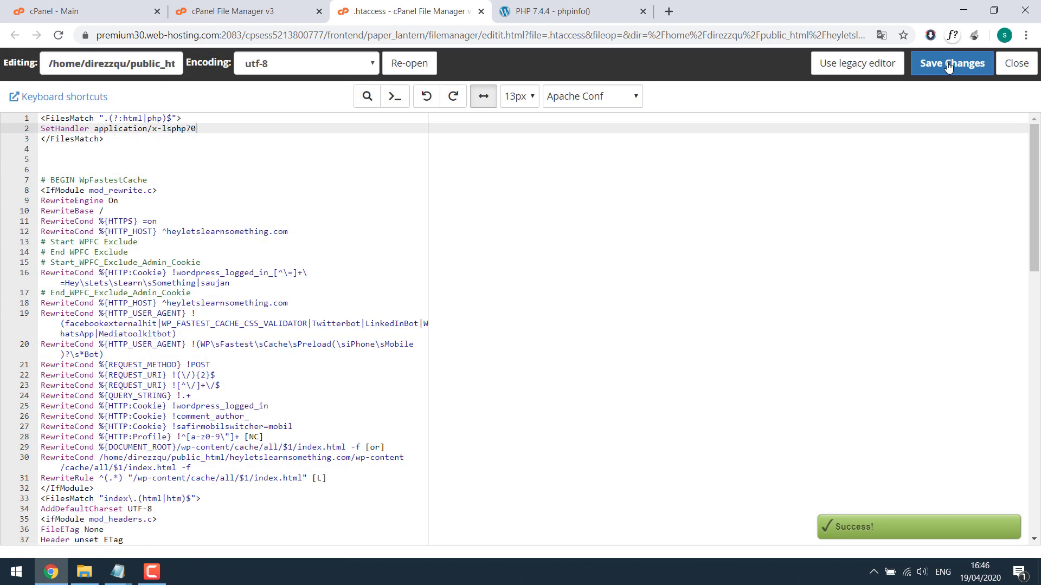
pyautogui.click(542, 12)
# Reload phpinfo.php and confirm it now reports PHP Version 7.0.33
pyautogui.click(222, 35)
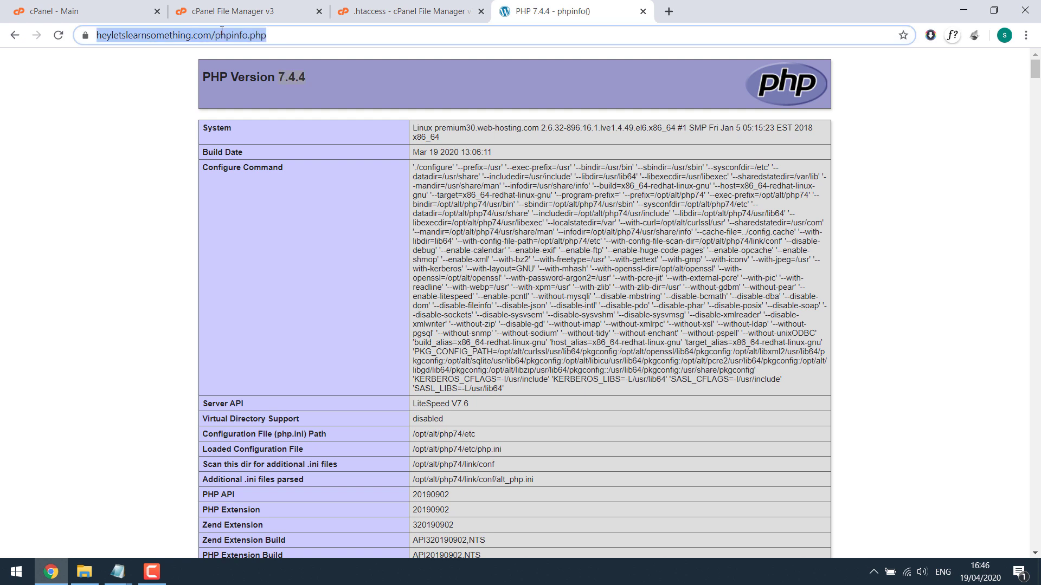
pyautogui.press('Return')
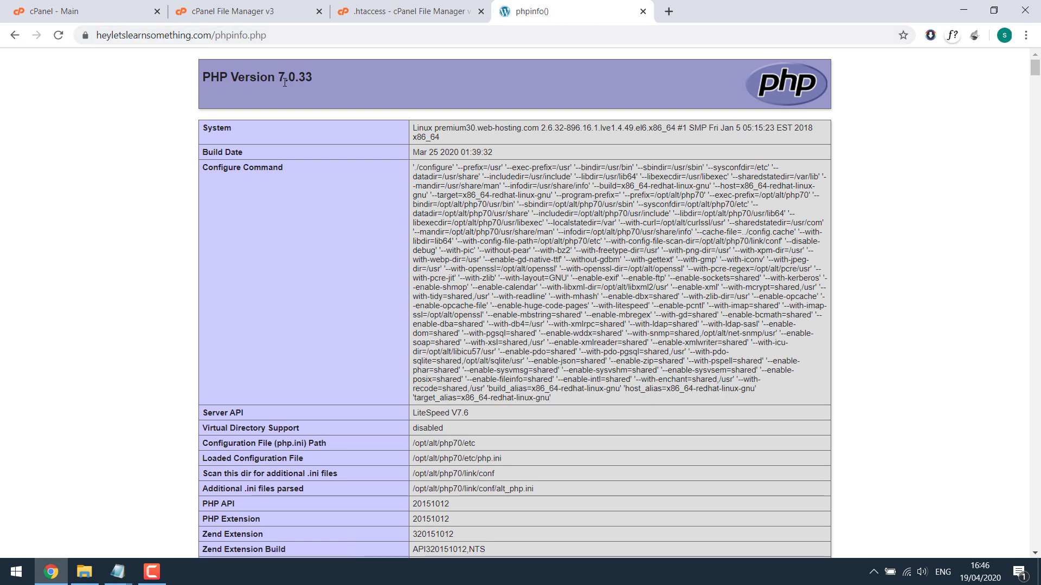
pyautogui.moveTo(278, 78); pyautogui.dragTo(172, 74)
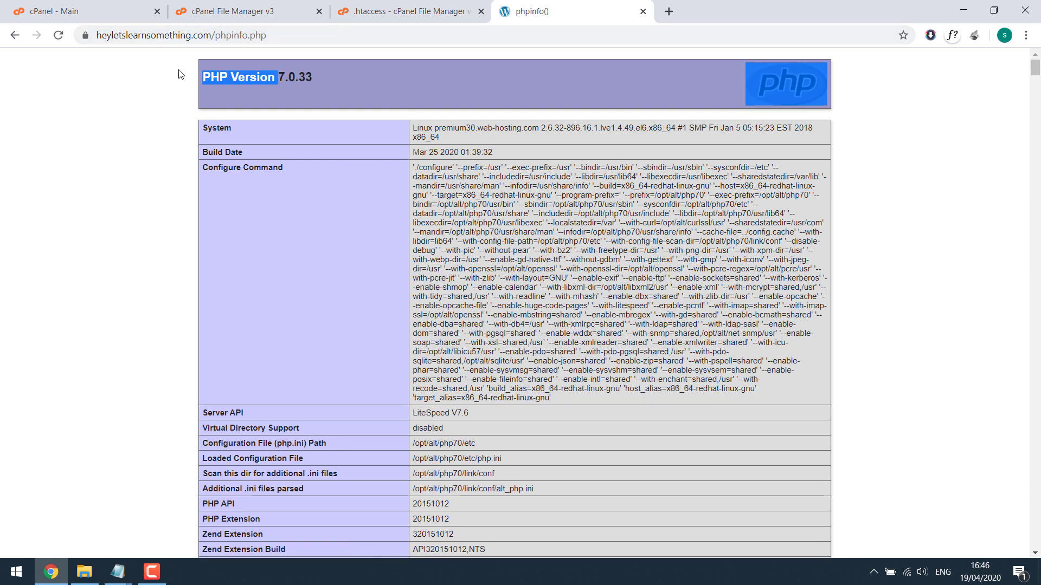
pyautogui.click(181, 73)
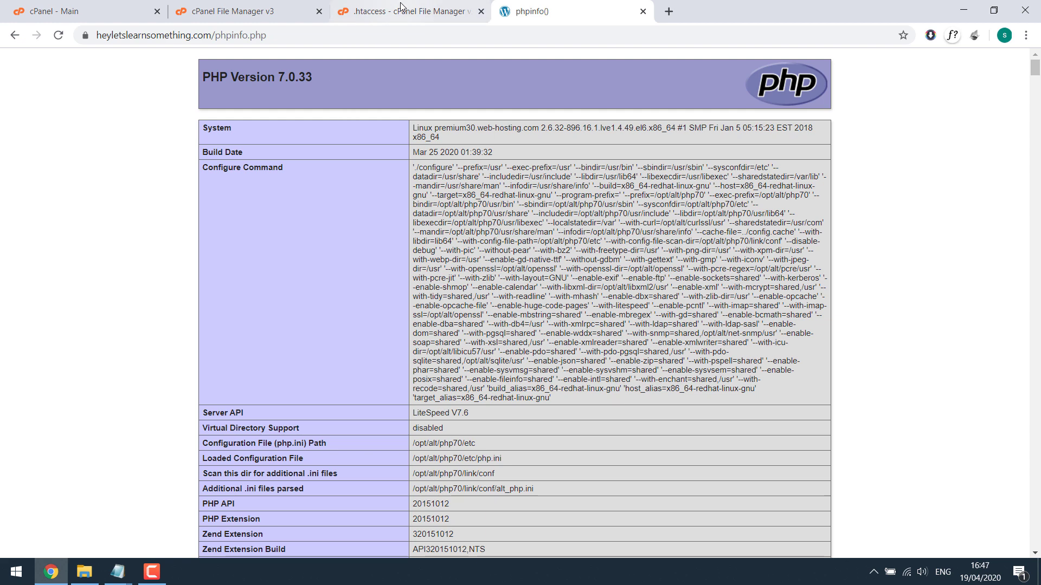
# Delete the FilesMatch handler block and top blank lines from .htaccess, then save
pyautogui.click(401, 8)
pyautogui.click(164, 139)
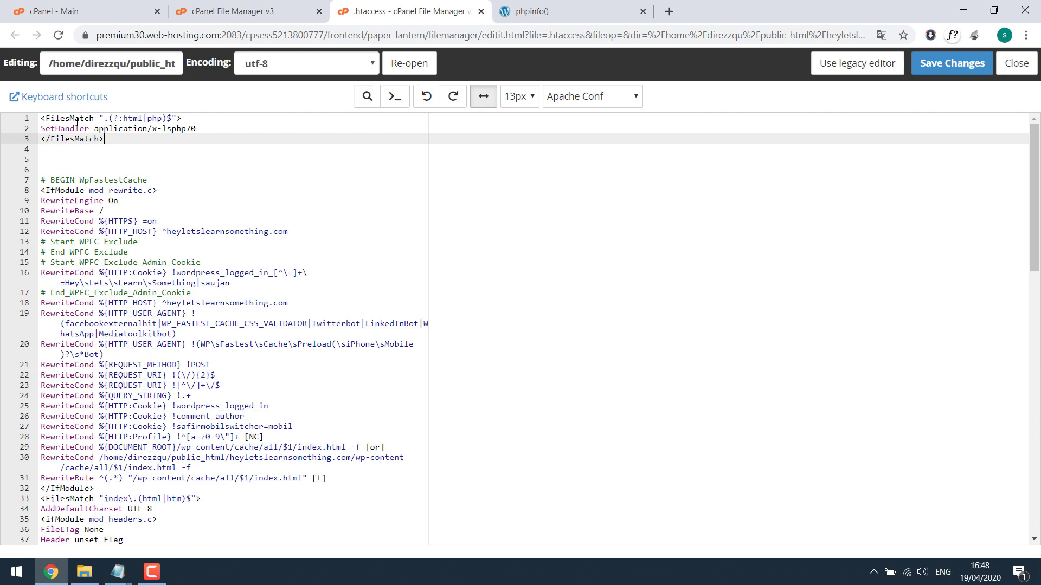
pyautogui.hotkey('ctrl', 'shift', 'Home')
pyautogui.press('BackSpace')
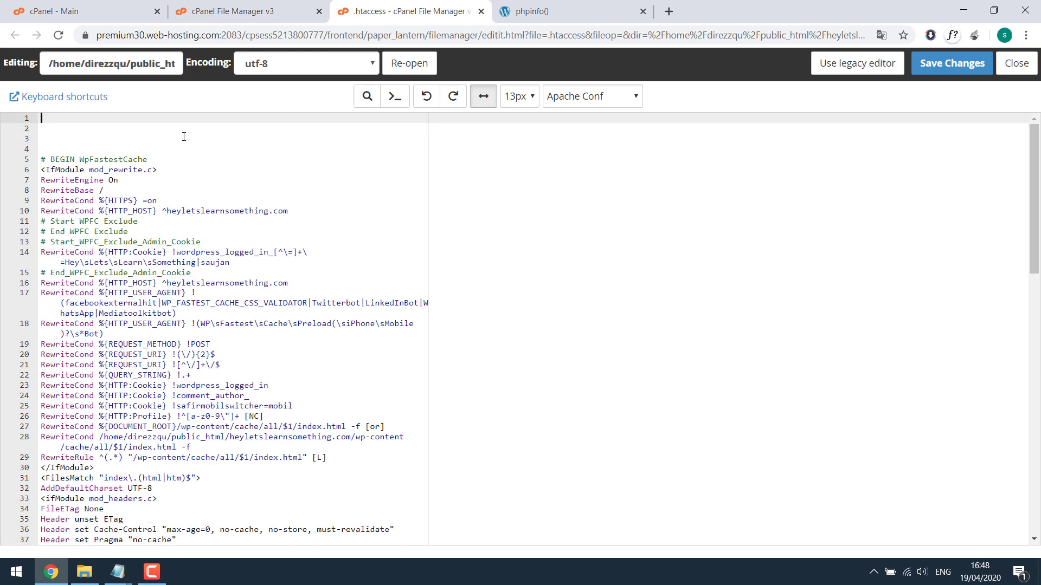
pyautogui.press('Delete')
pyautogui.press('Delete')
pyautogui.press('Delete')
pyautogui.press('Delete')
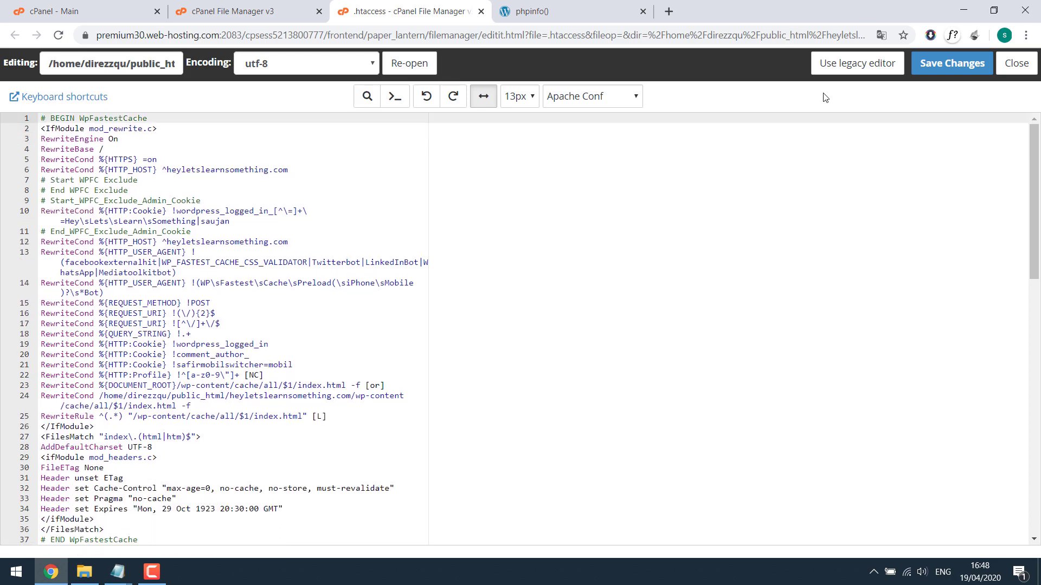
pyautogui.click(948, 65)
# Reload phpinfo.php and confirm it reports PHP Version 7.4.4 again
pyautogui.click(545, 8)
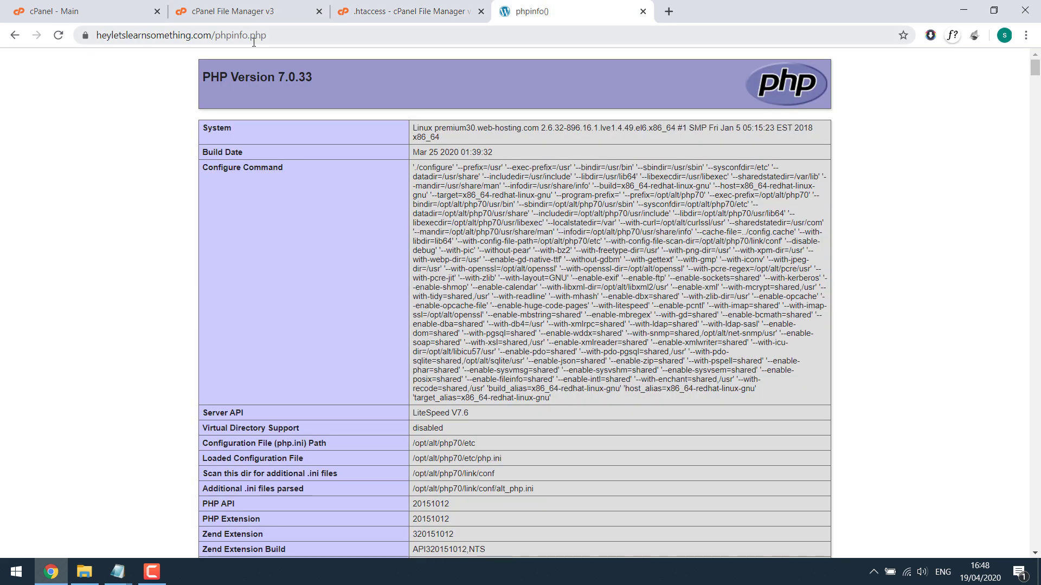
pyautogui.click(245, 32)
pyautogui.press('Return')
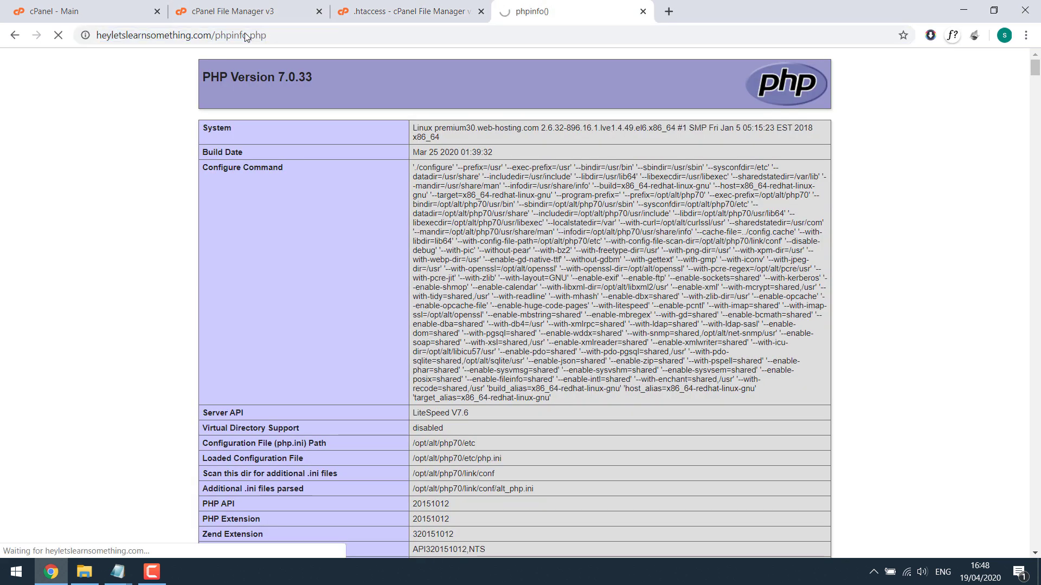
pyautogui.moveTo(317, 76); pyautogui.dragTo(130, 80)
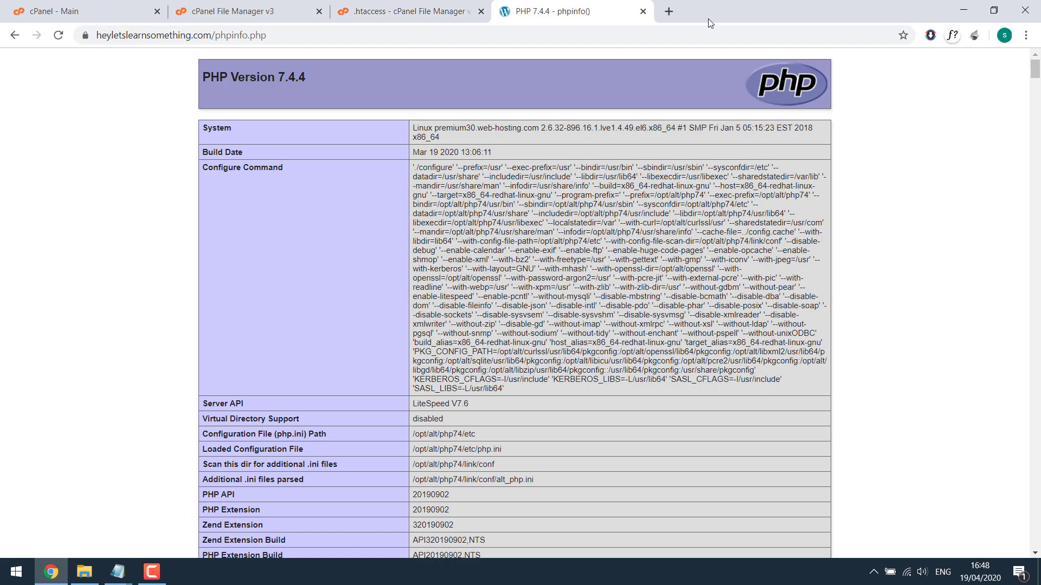
# Load the site's homepage in a new tab, then return to phpinfo and the File Manager listing
pyautogui.click(669, 11)
pyautogui.write('heyletslearnsomething.com')
pyautogui.press('Return')
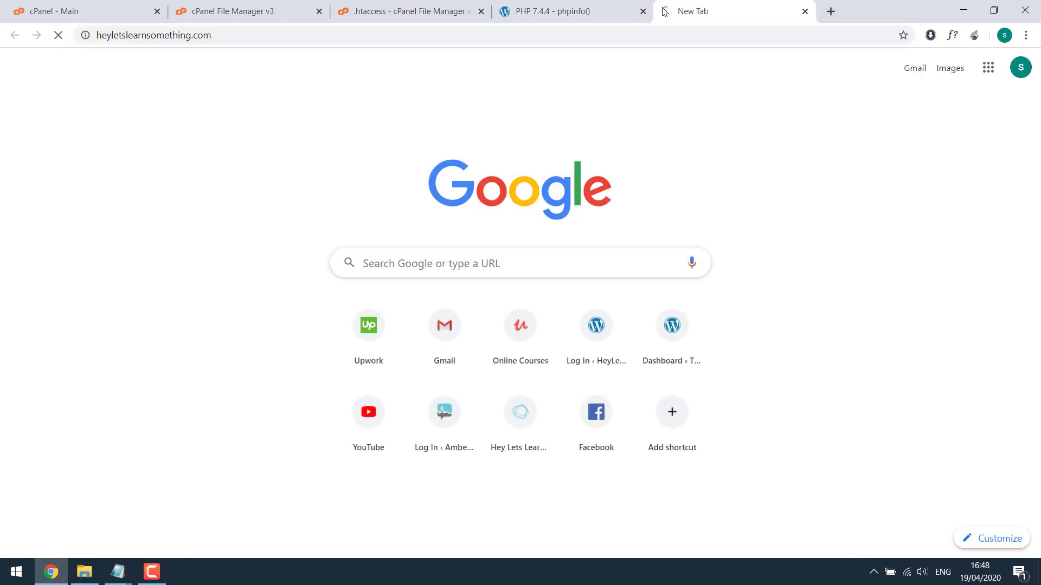
pyautogui.scroll(-10, 976, 181)
pyautogui.scroll(10, 483, 125)
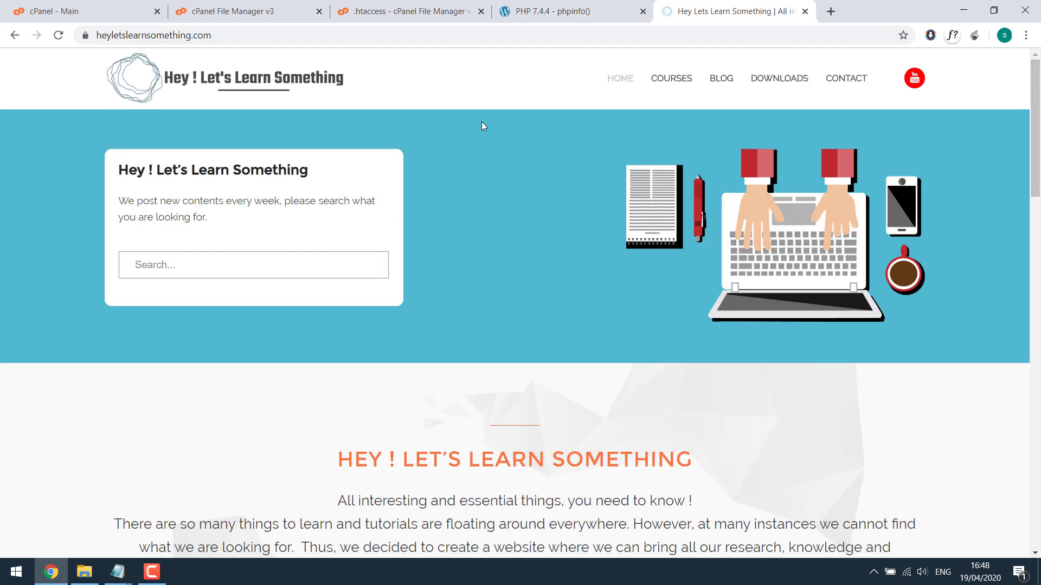
pyautogui.click(544, 5)
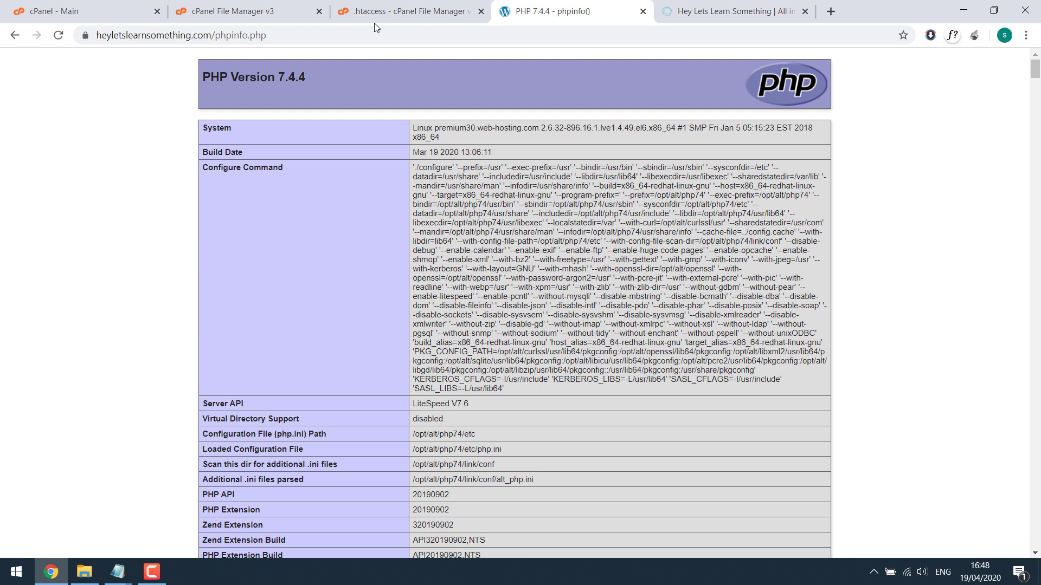
pyautogui.click(295, 6)
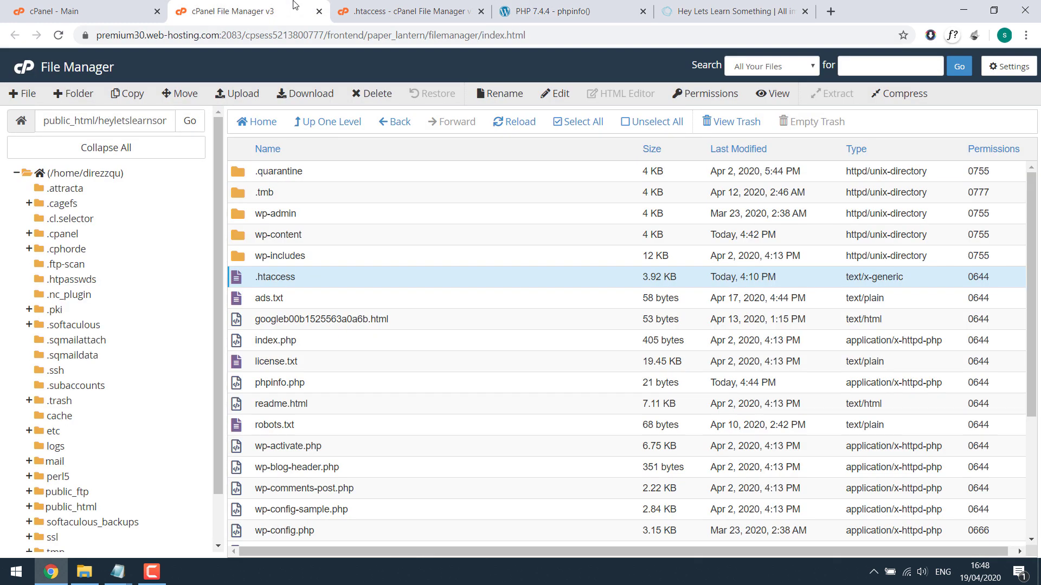